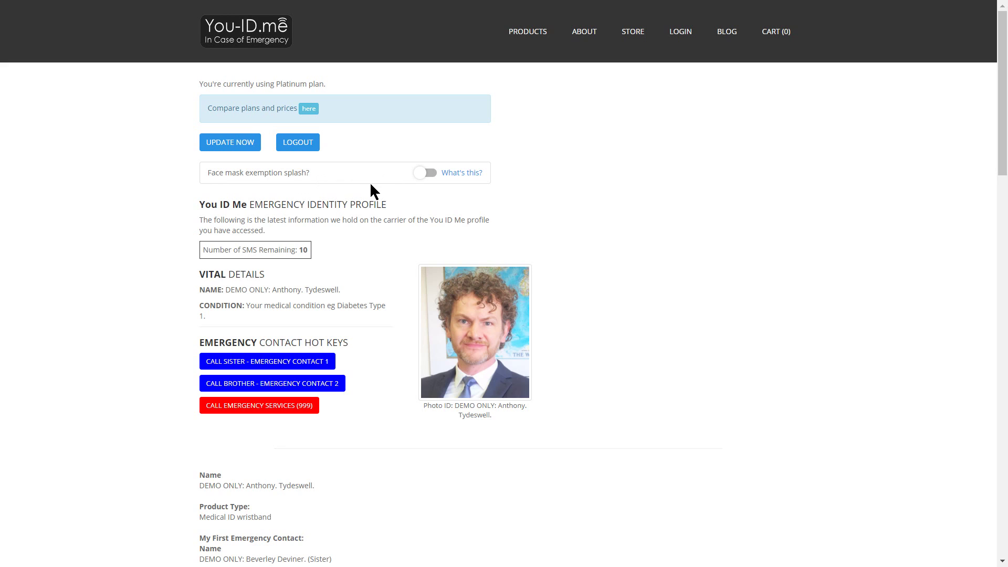
Step: Toggle the face mask exemption splash on, then off, and view its 'What's this?' explanation
click(431, 179)
click(426, 180)
click(469, 175)
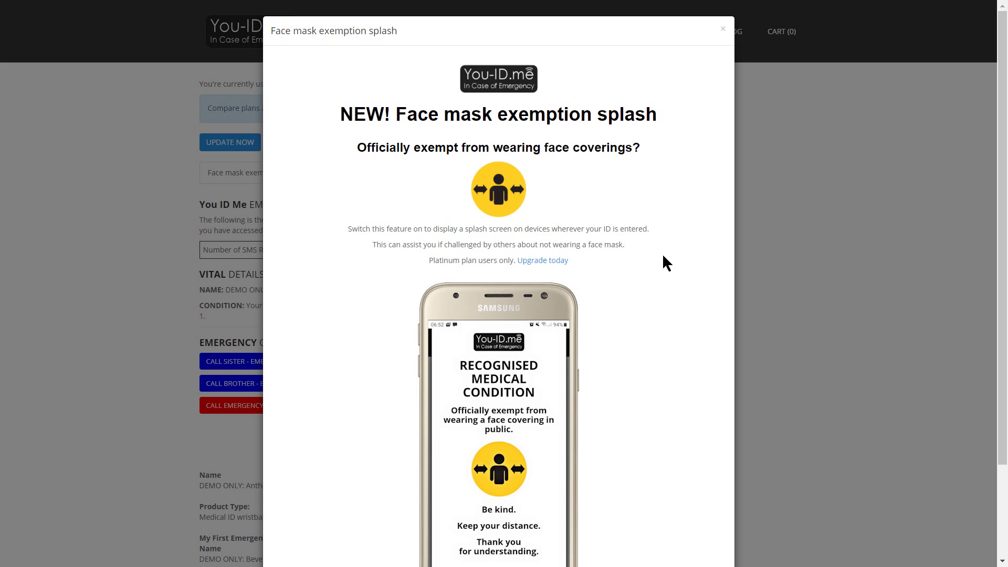
scroll(662, 262, down, 1)
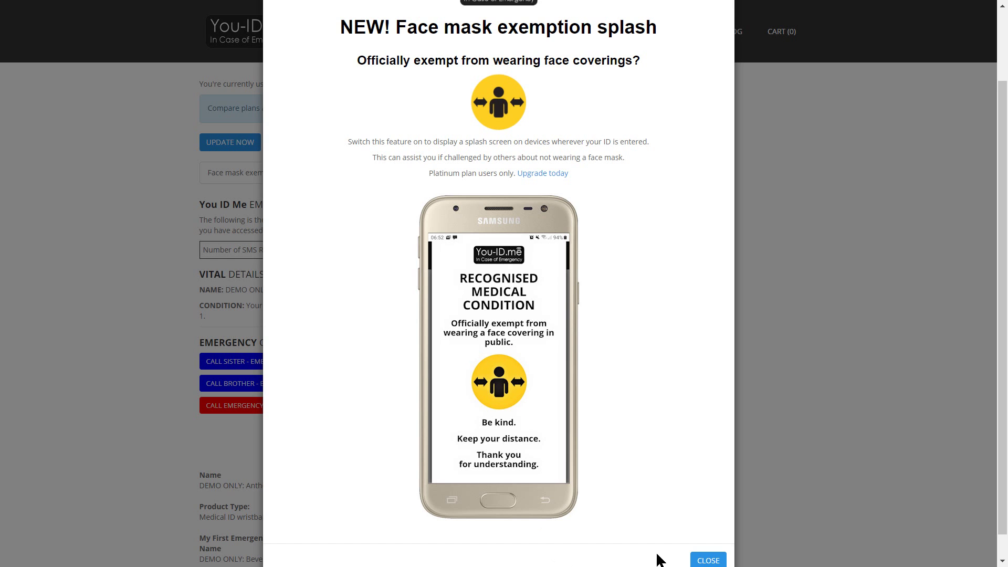
Step: Close the explanation and enable the splash to show the Recognised Medical Condition screen
click(707, 560)
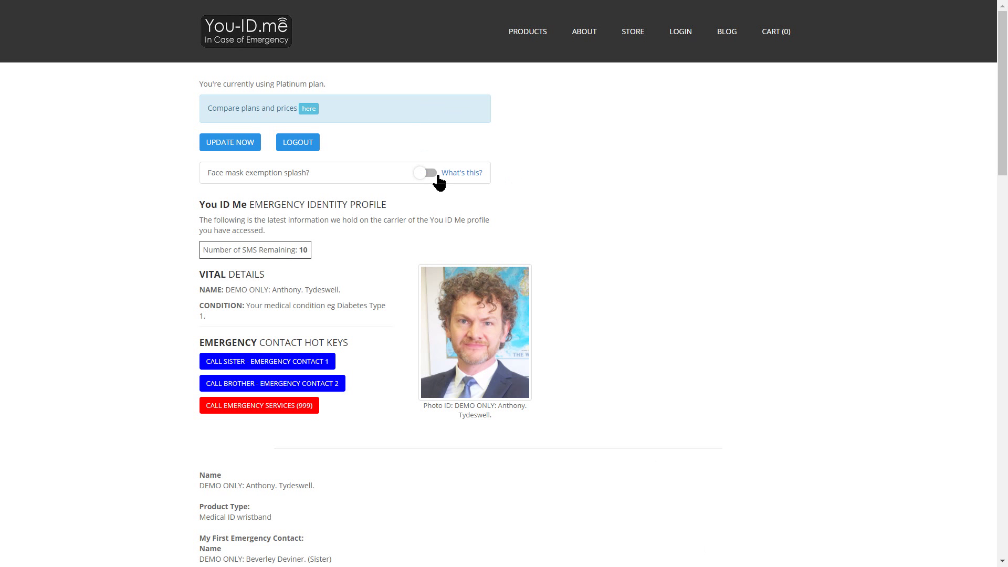
click(431, 173)
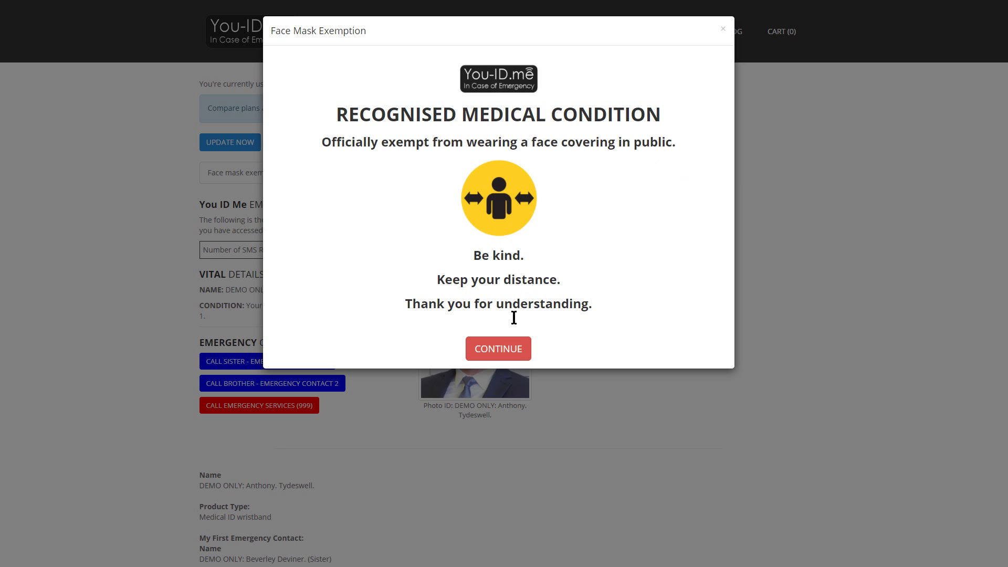
Step: Dismiss the Face Mask Exemption splash with CONTINUE, then disable the splash toggle
click(509, 349)
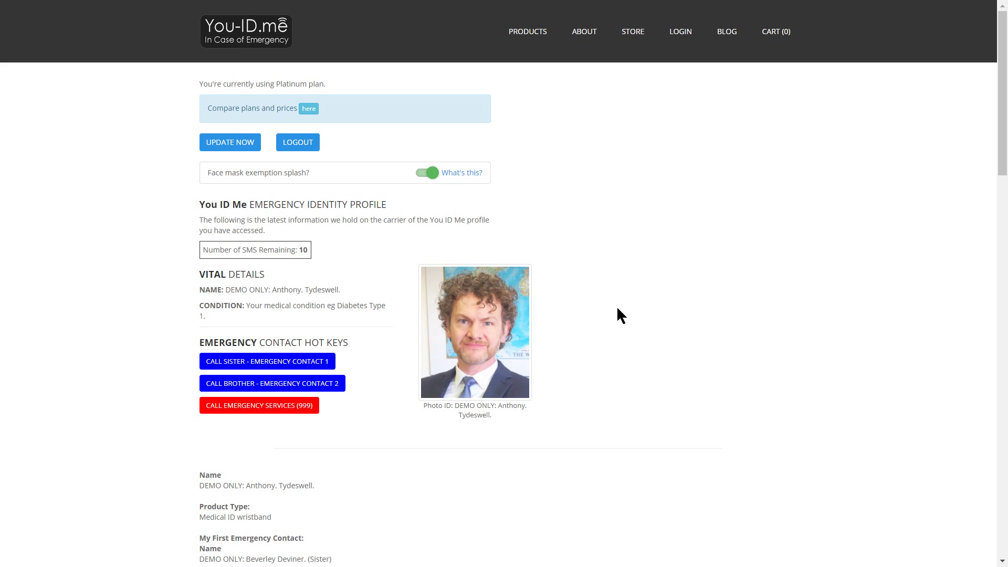
click(430, 176)
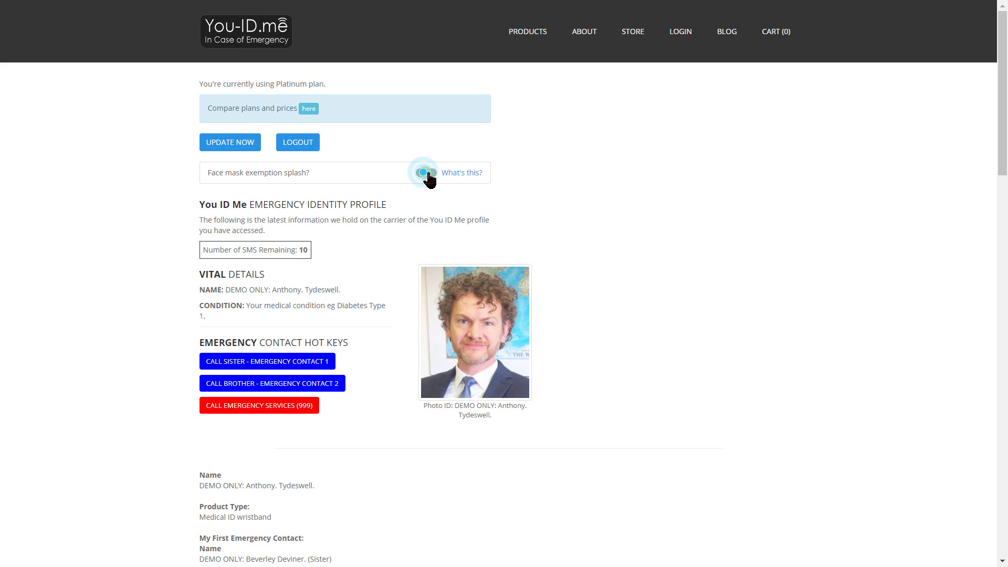